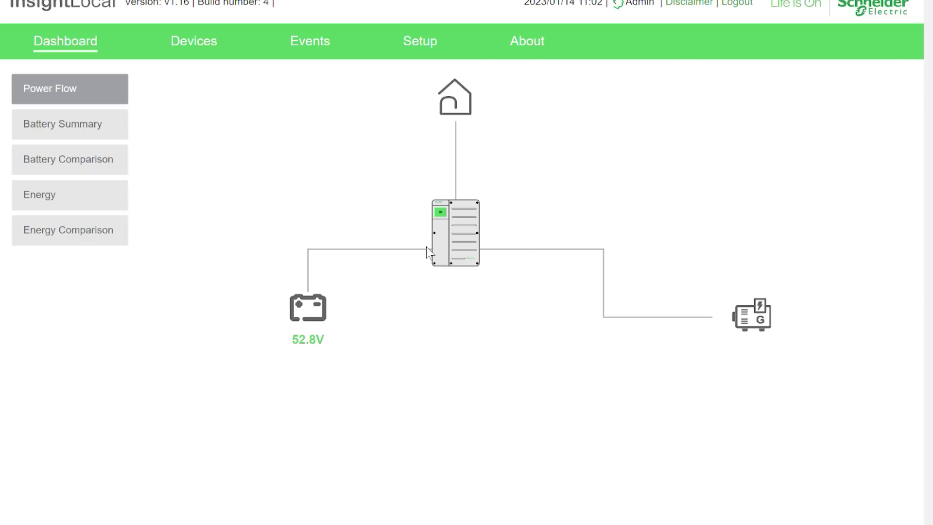
- Go from the Power Flow overview through Devices to the XW6848-21 inverter's Configuration page
left_click(459, 247)
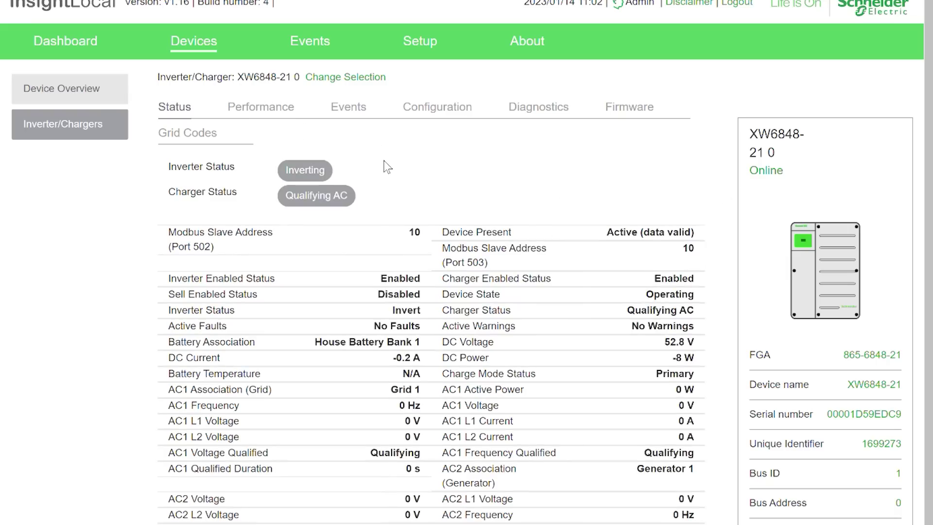
left_click(108, 54)
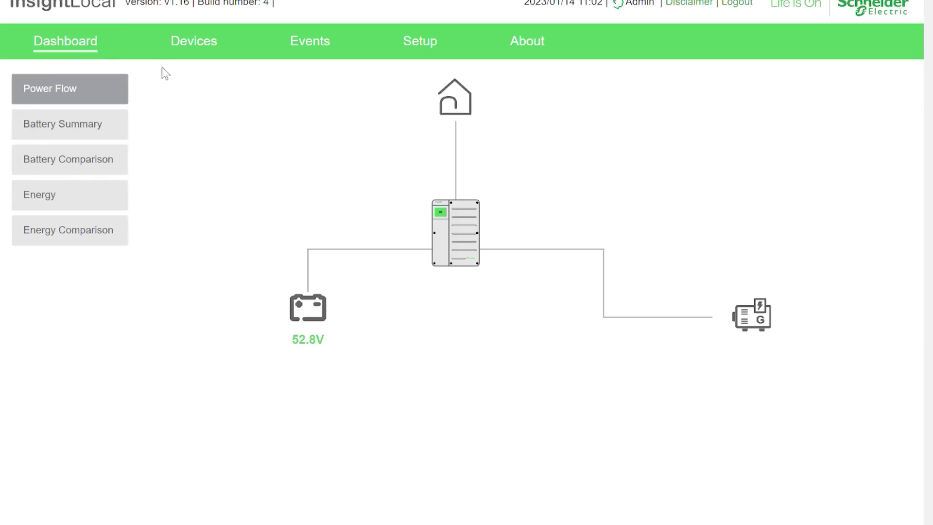
left_click(195, 44)
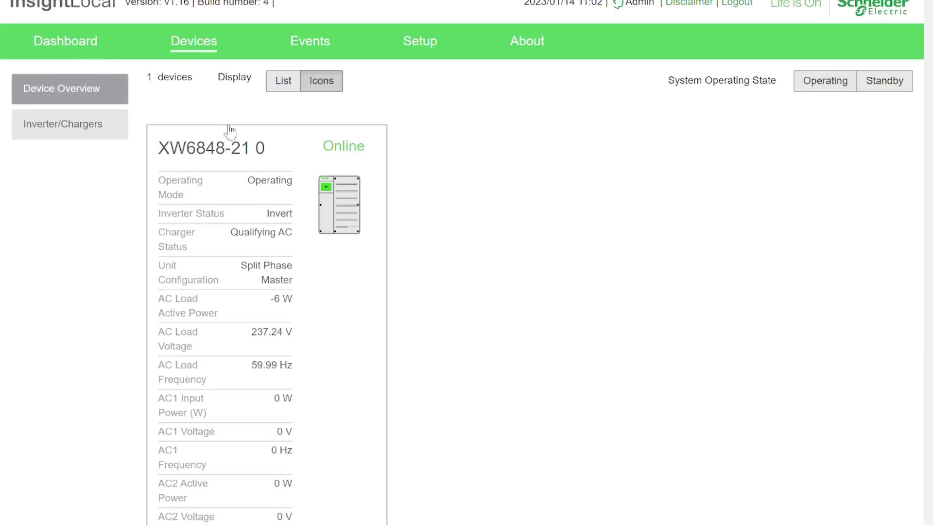
left_click(353, 209)
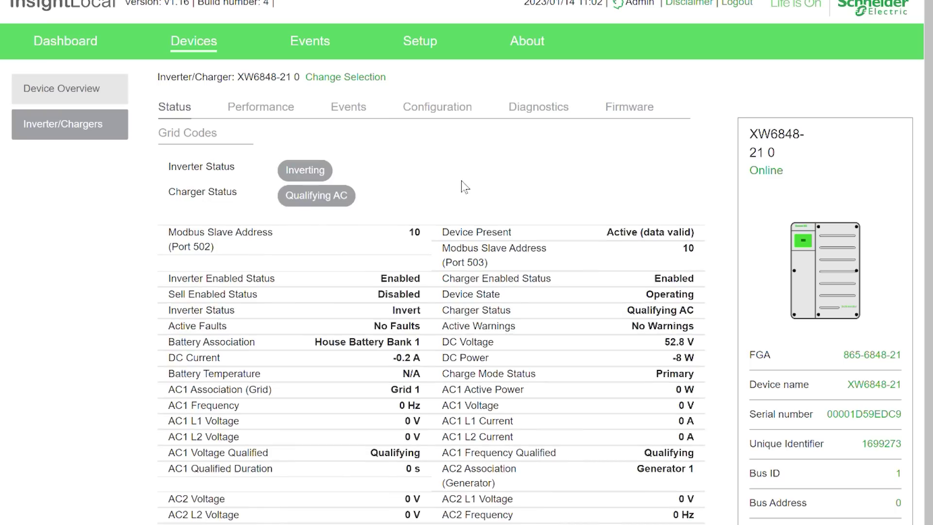
left_click(439, 112)
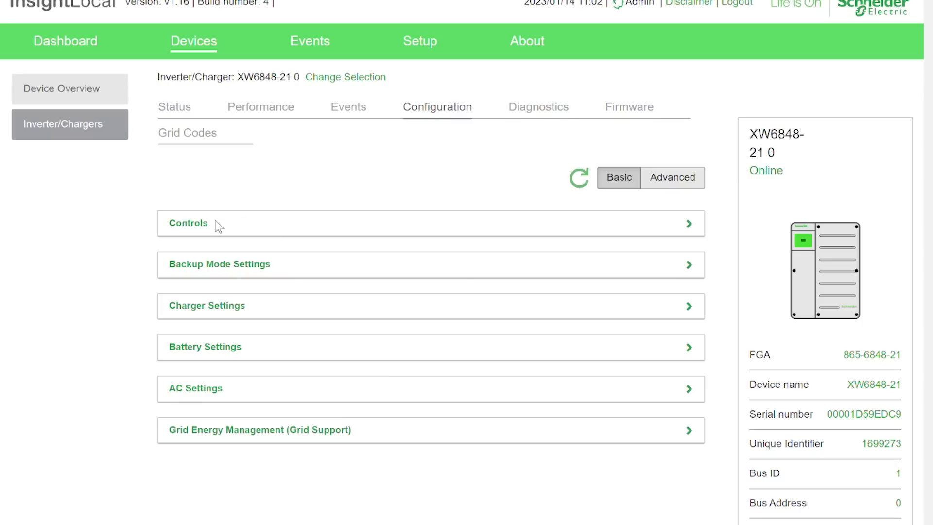
- Switch the configuration to Advanced to list all sections, including AC2 (Generator) and Generator Support
left_click(686, 178)
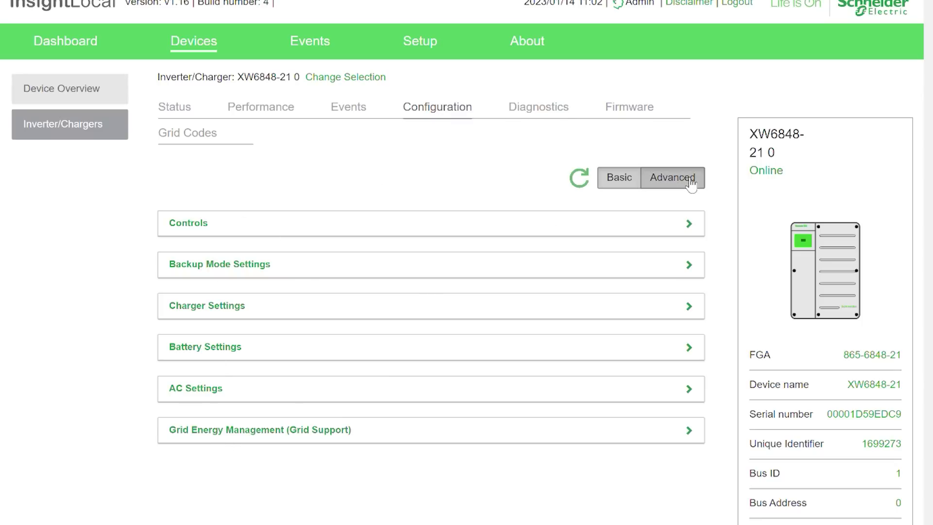
scroll(372, 203, "down", 3)
scroll(371, 197, "down", 5)
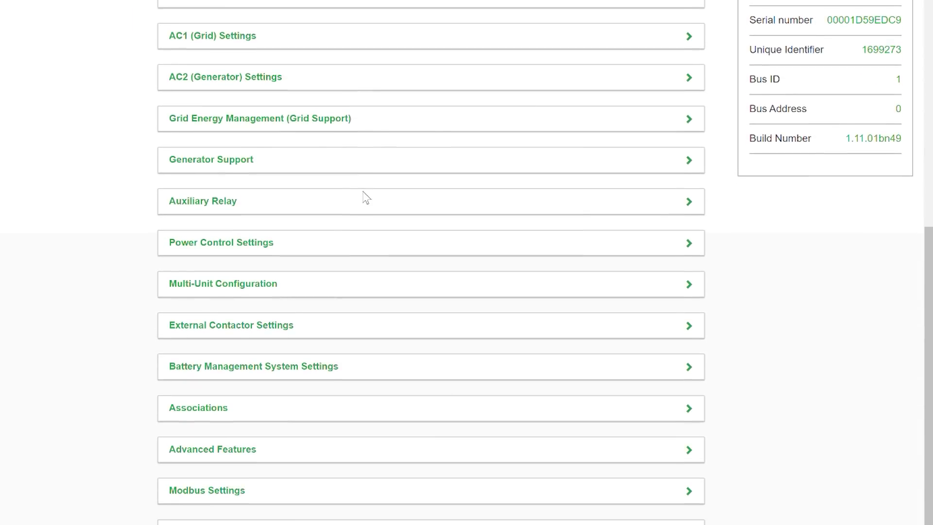
scroll(365, 197, "up", 6)
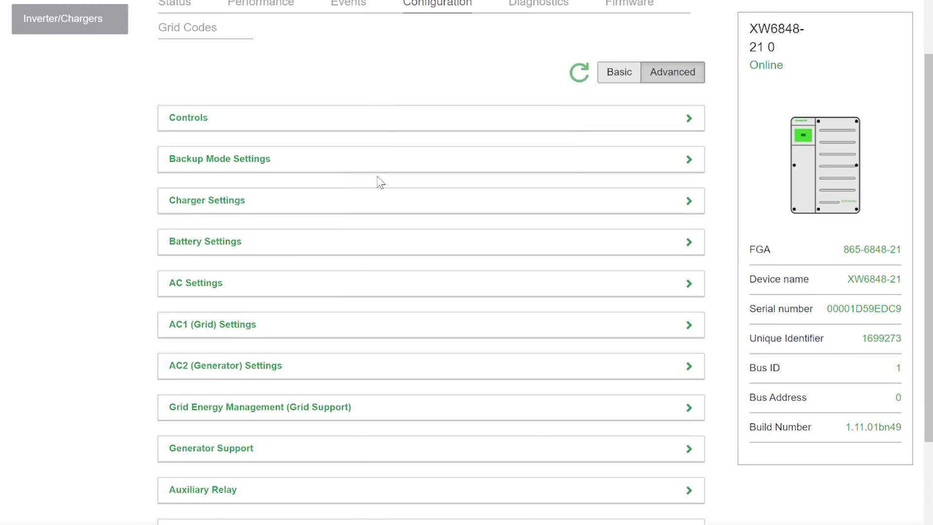
- Review Charger and Battery Settings, then expand AC Settings showing AC1 at 60 A and AC2 at 30 A
left_click(232, 203)
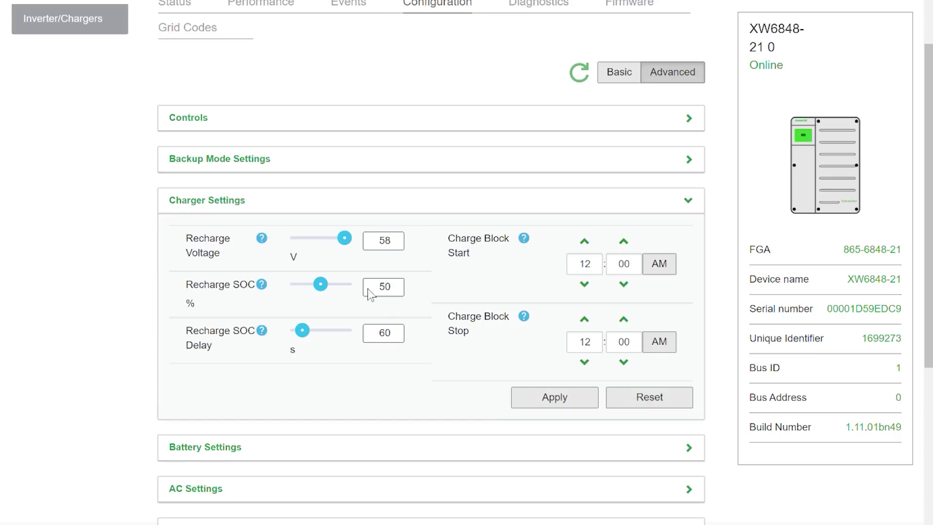
left_click(226, 201)
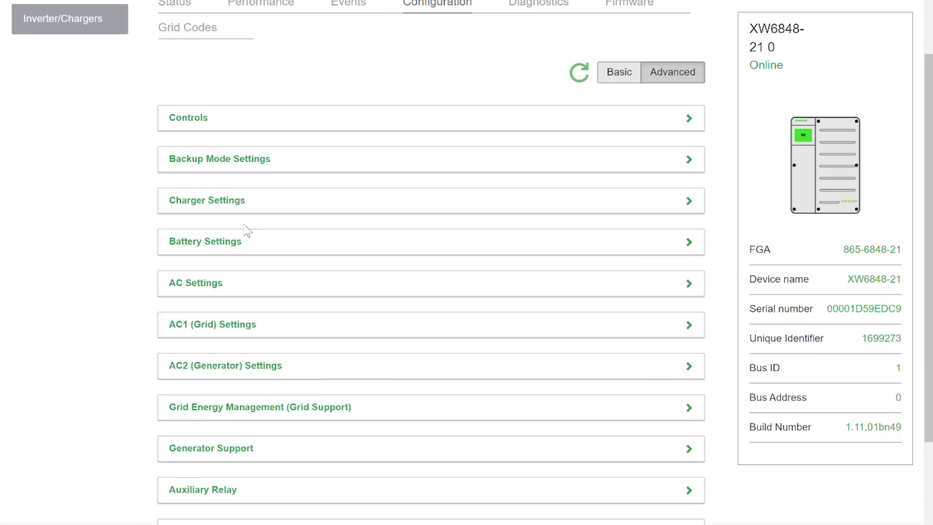
left_click(217, 241)
scroll(311, 253, "down", 3)
mouse_move(246, 137)
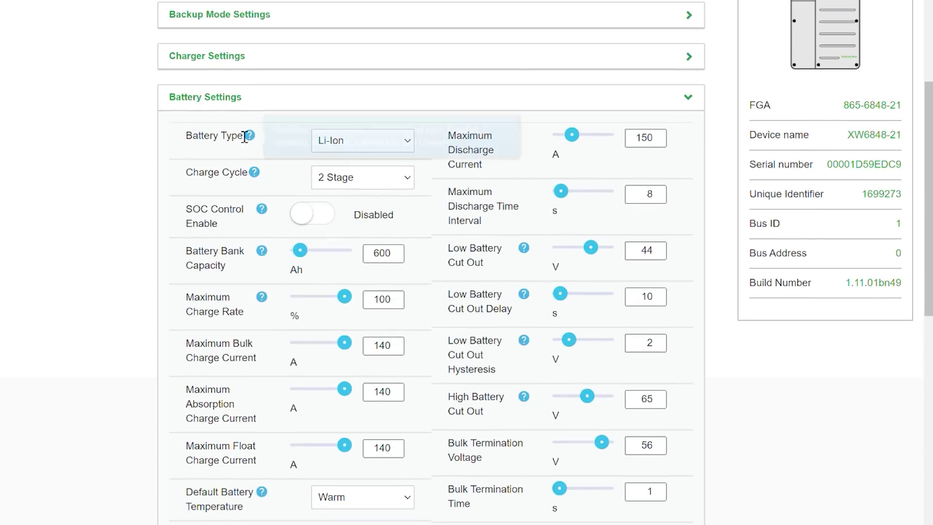
left_click(223, 99)
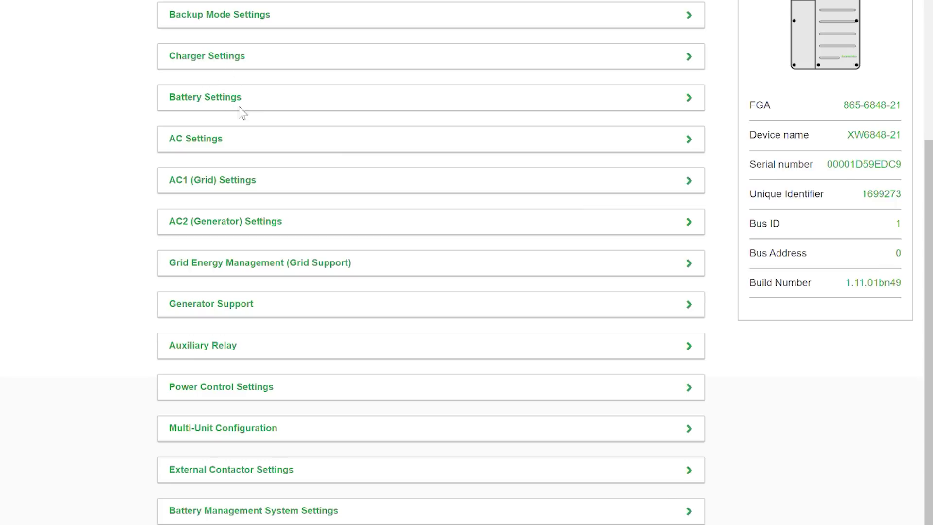
left_click(202, 146)
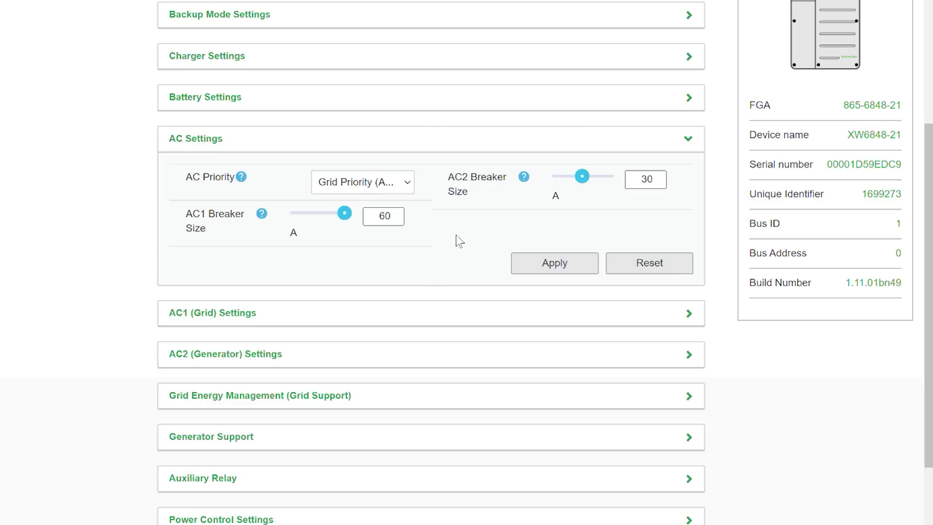
- Change the AC2 breaker size from 30 to 25 A, apply it, and expand AC2 (Generator) Settings
double_click(646, 187)
double_click(649, 188)
type("25")
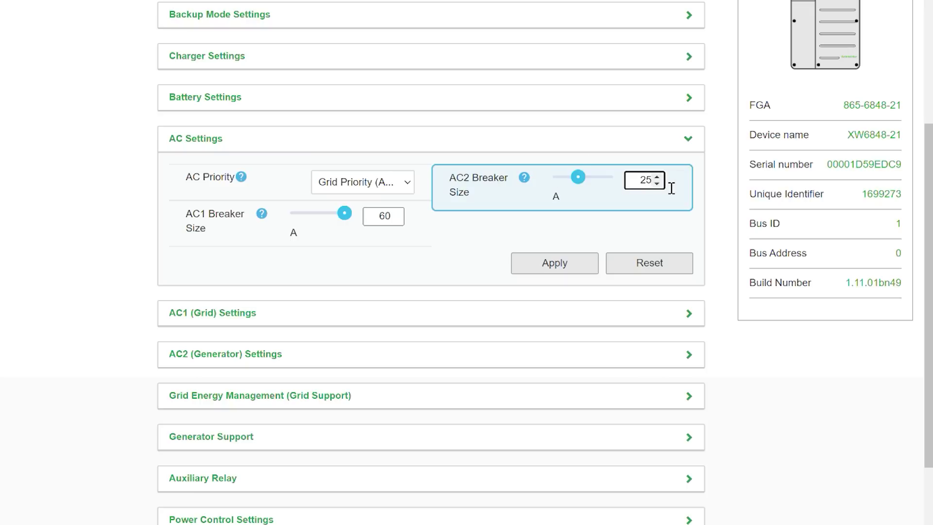
left_click(575, 267)
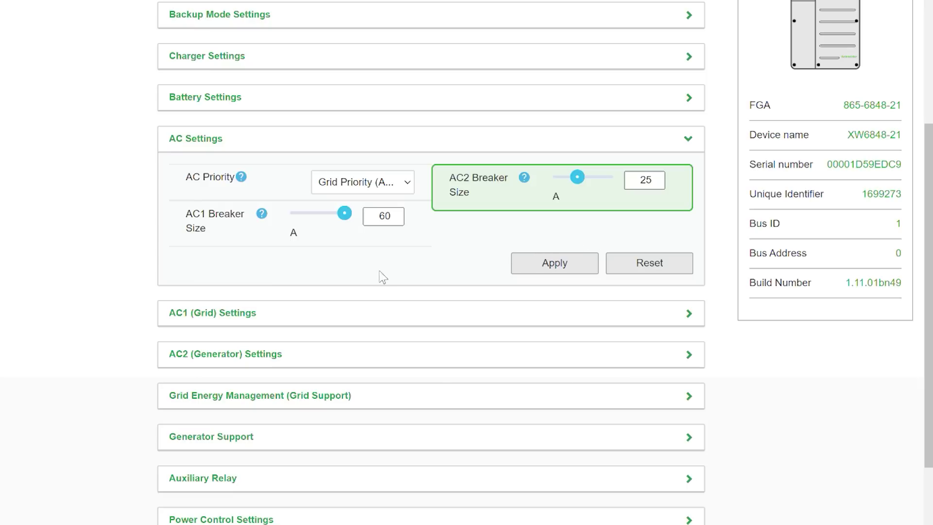
left_click(273, 353)
- Collapse the AC2 (Generator) Settings section so AC Settings show AC2 at 25 A beside AC1's 60 A
scroll(727, 352, "down", 5)
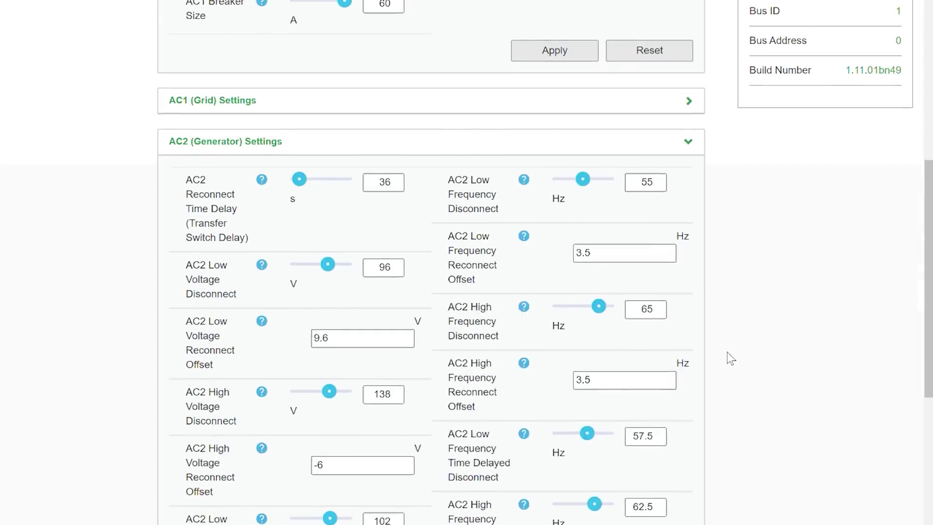
scroll(724, 340, "down", 1)
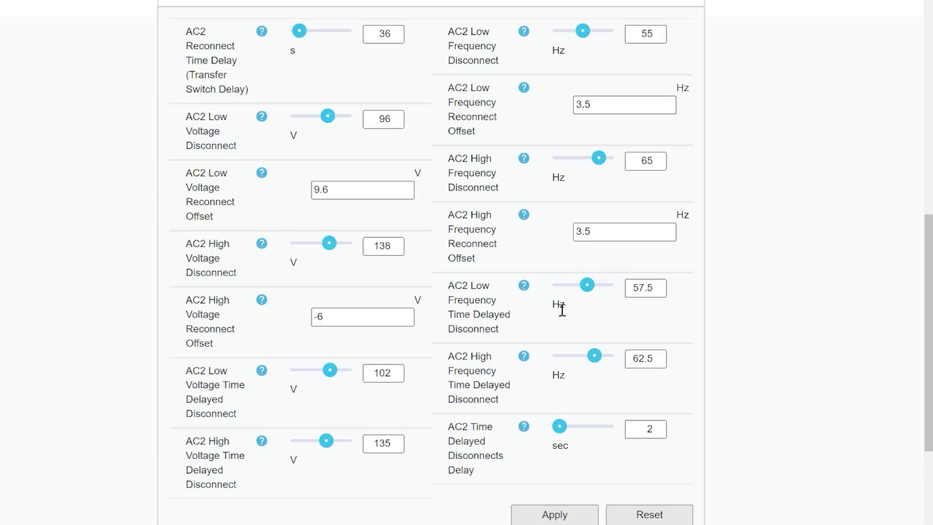
scroll(799, 295, "up", 2)
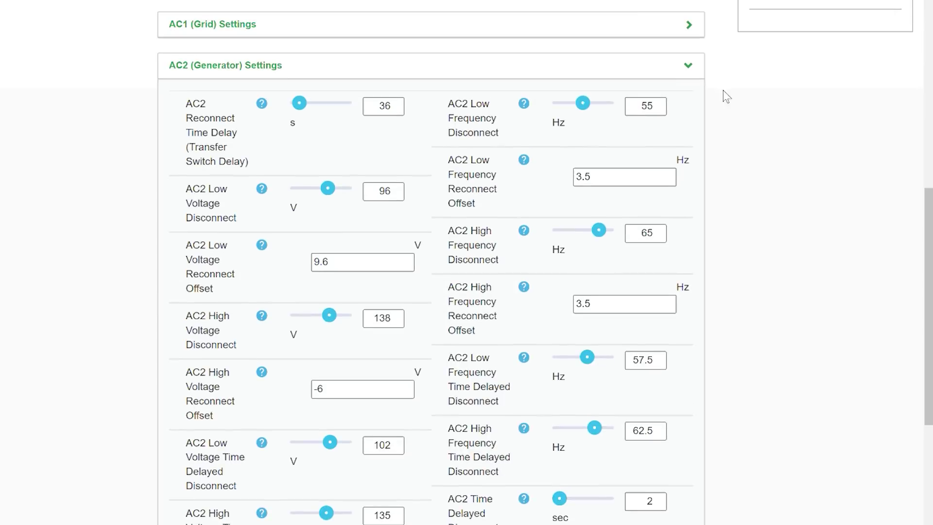
left_click(693, 68)
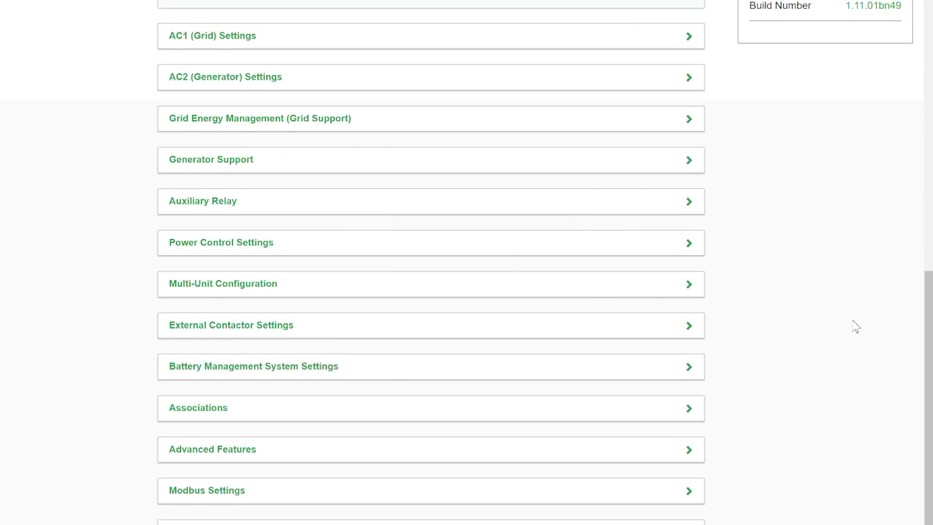
scroll(856, 327, "up", 9)
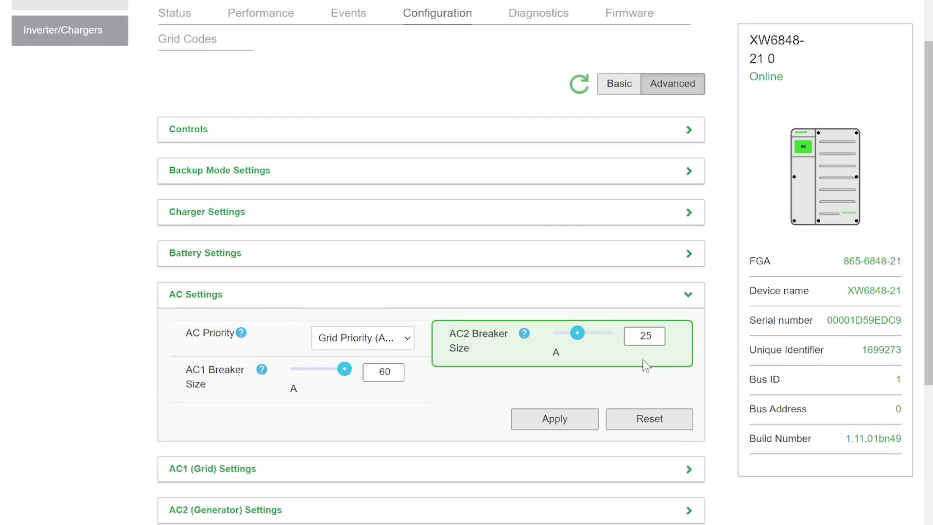
- Confirm AC2 breaker size reads 25 A in Basic and Advanced views, then return to the Power Flow dashboard
left_click(690, 296)
left_click(623, 86)
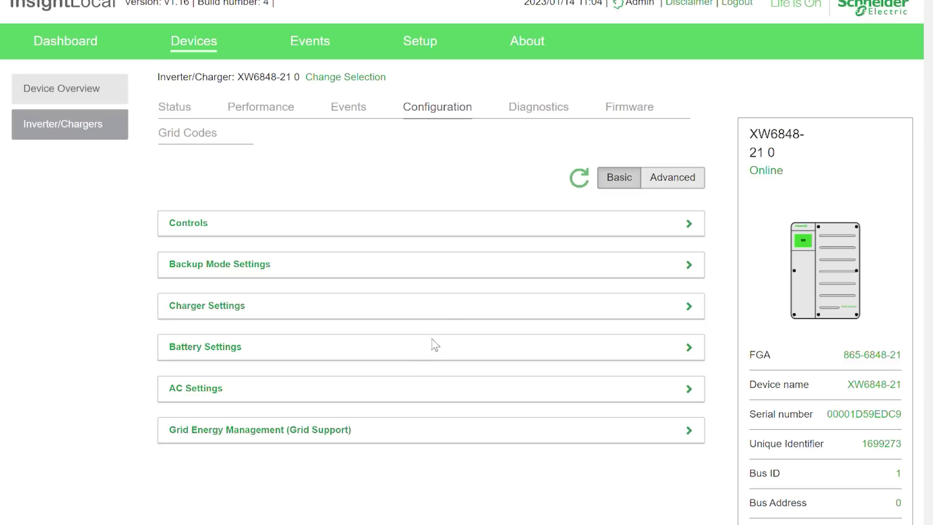
left_click(689, 389)
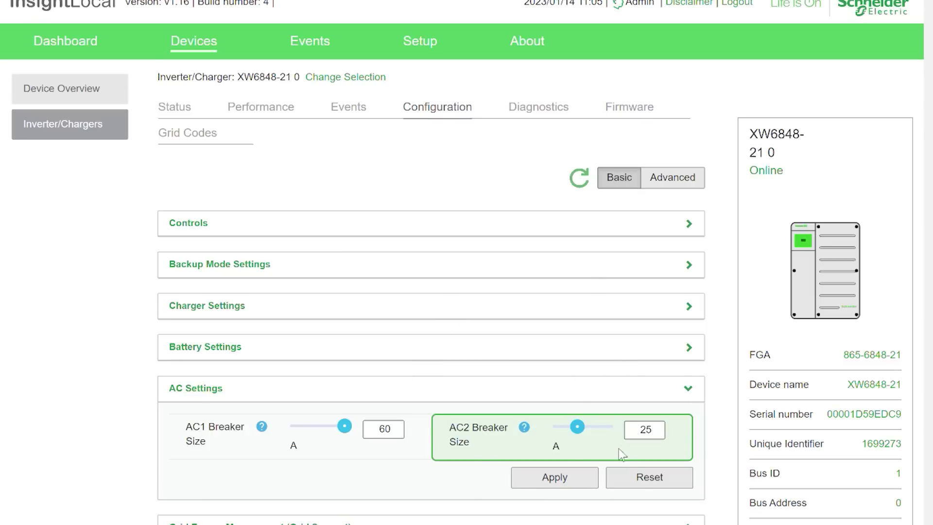
left_click(670, 179)
scroll(438, 232, "down", 7)
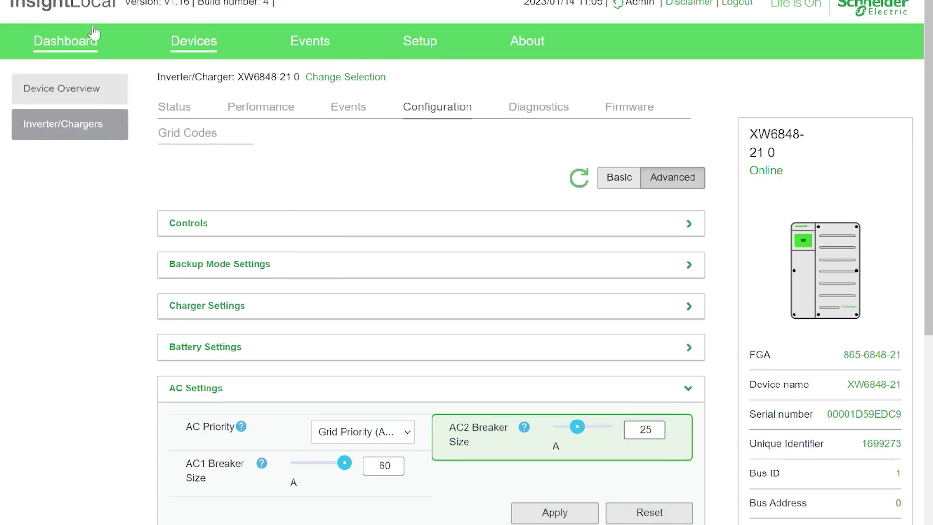
left_click(90, 34)
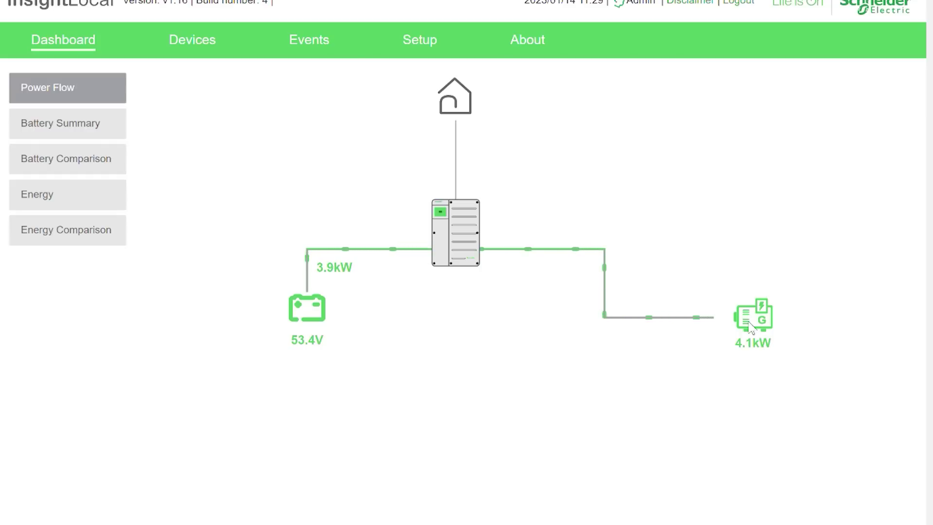
- Open the inverter's Status details showing Bulk Charge and the AC2 generator readings, marking the DC Power value
left_click(476, 250)
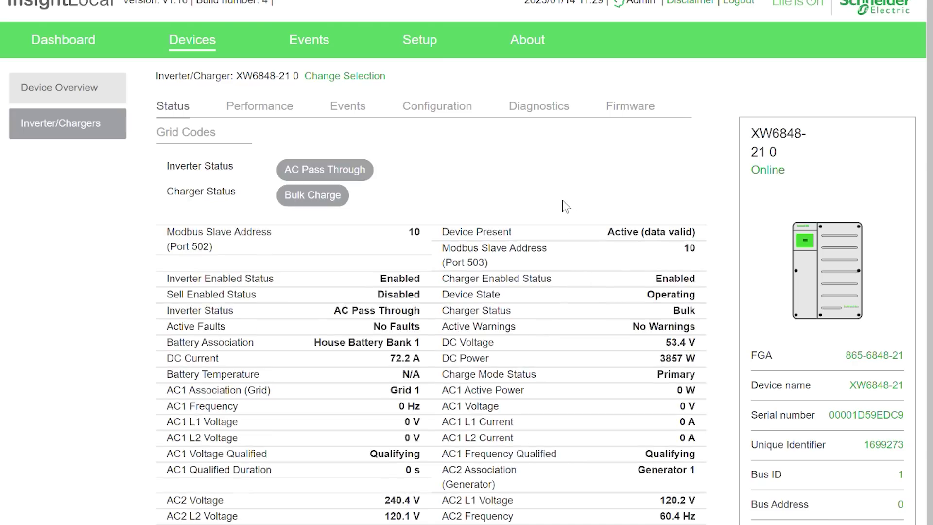
scroll(558, 200, "down", 1)
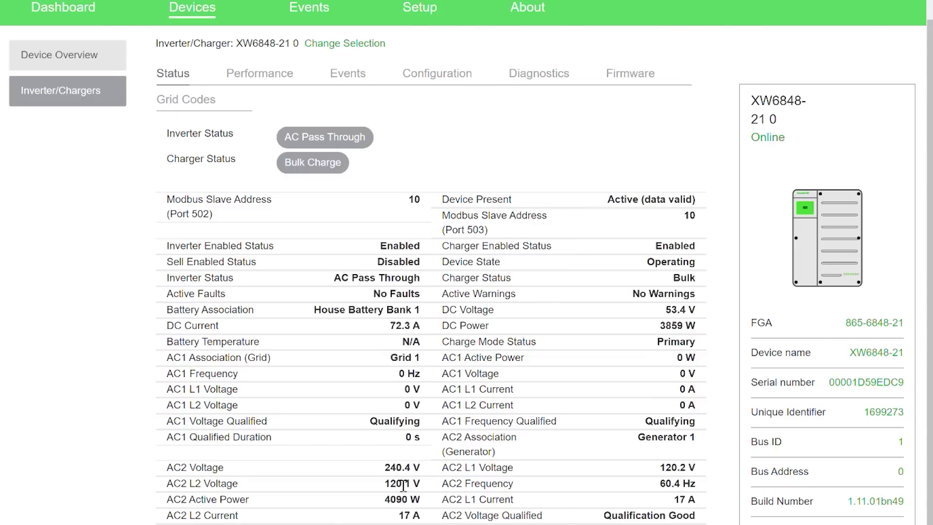
scroll(388, 478, "down", 4)
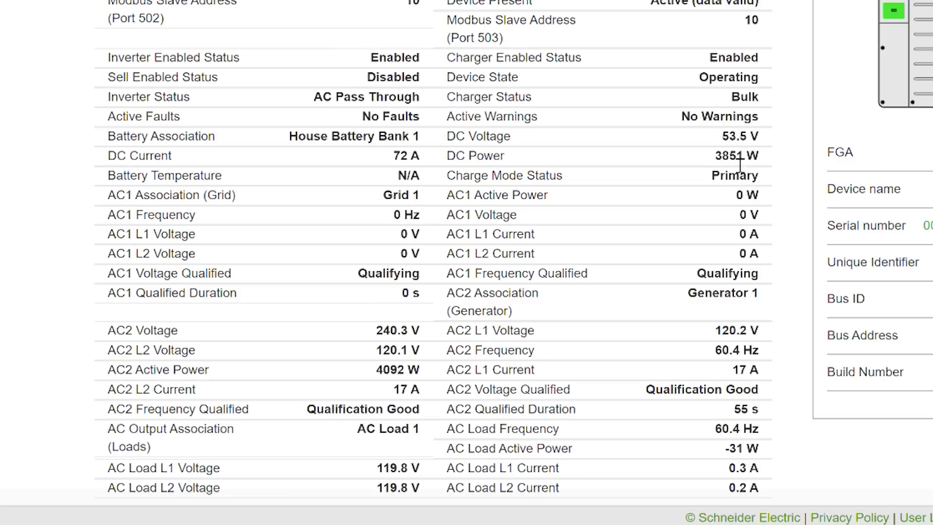
double_click(766, 159)
- Highlight the 3851 W DC Power reading on the inverter's Status tab
left_click(765, 161)
triple_click(764, 163)
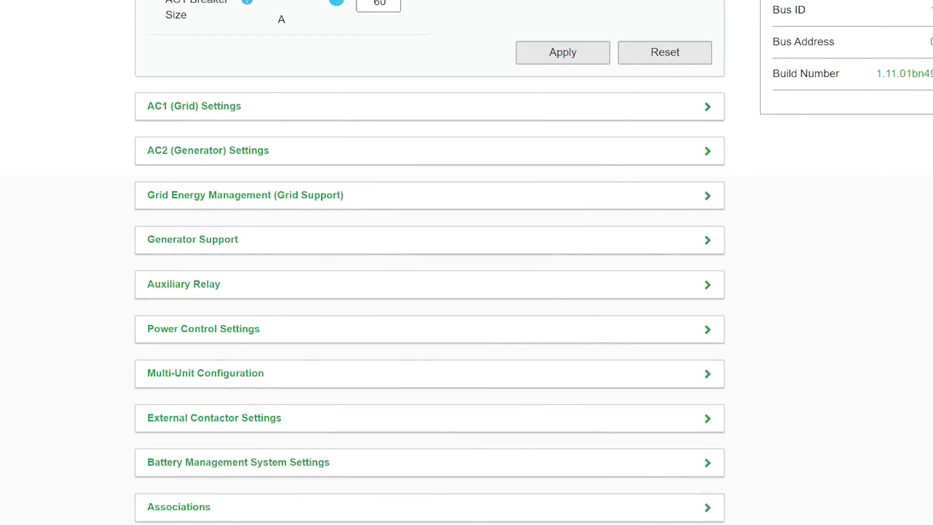
- Enable Generator Support at 20 A, apply it, and return to the Power Flow dashboard
scroll(429, 262, "up", 3)
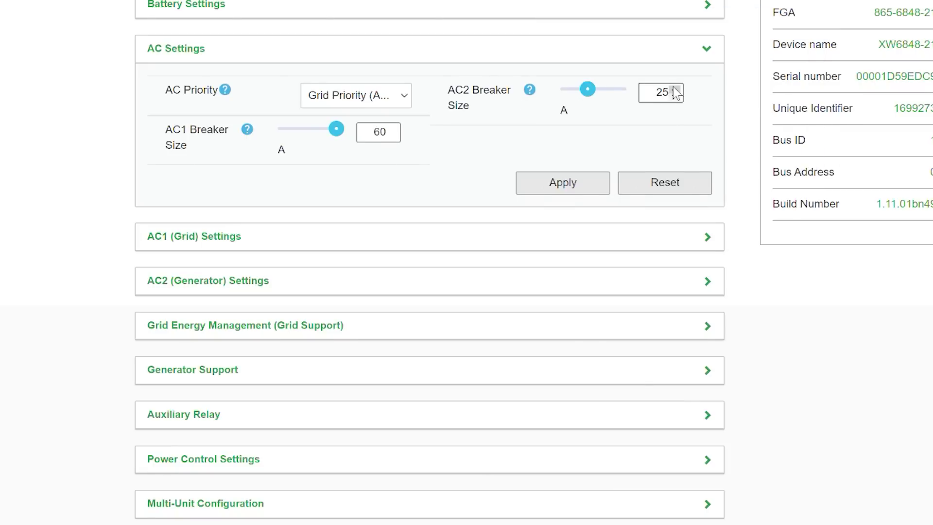
left_click(710, 54)
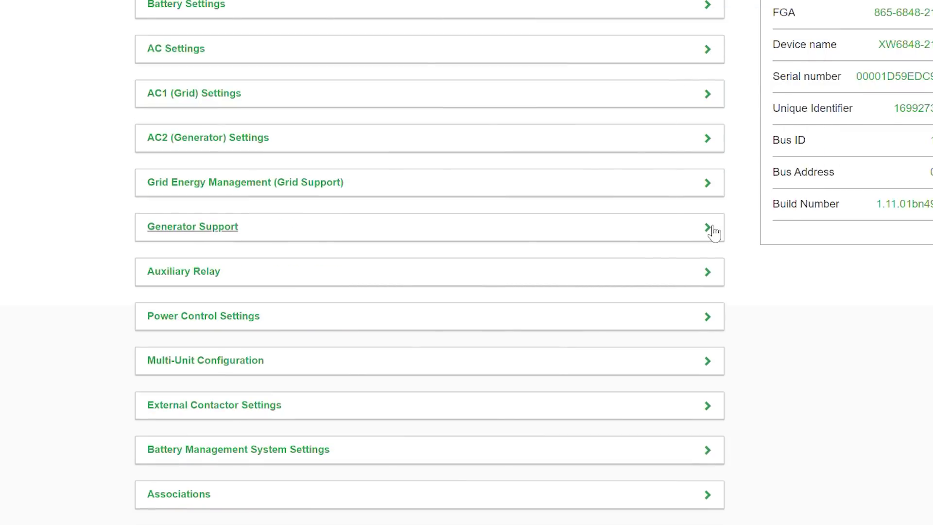
left_click(713, 232)
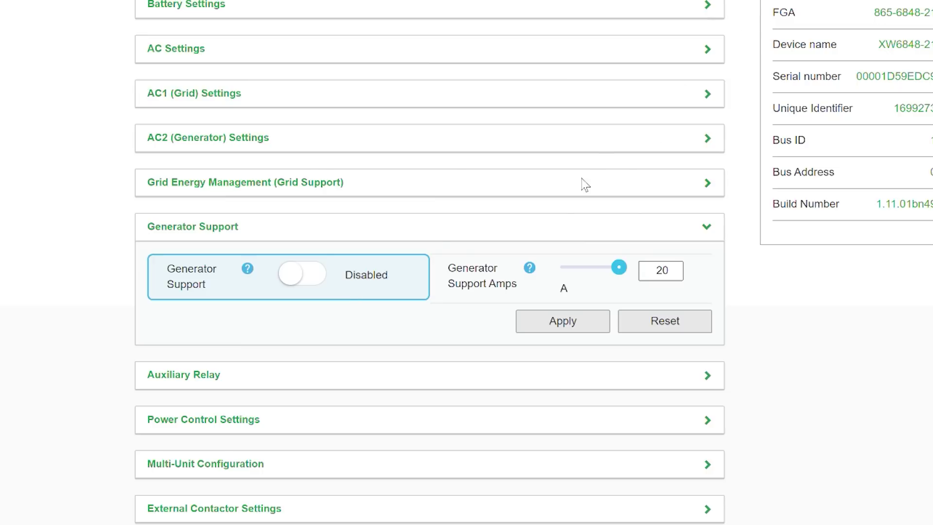
left_click(303, 278)
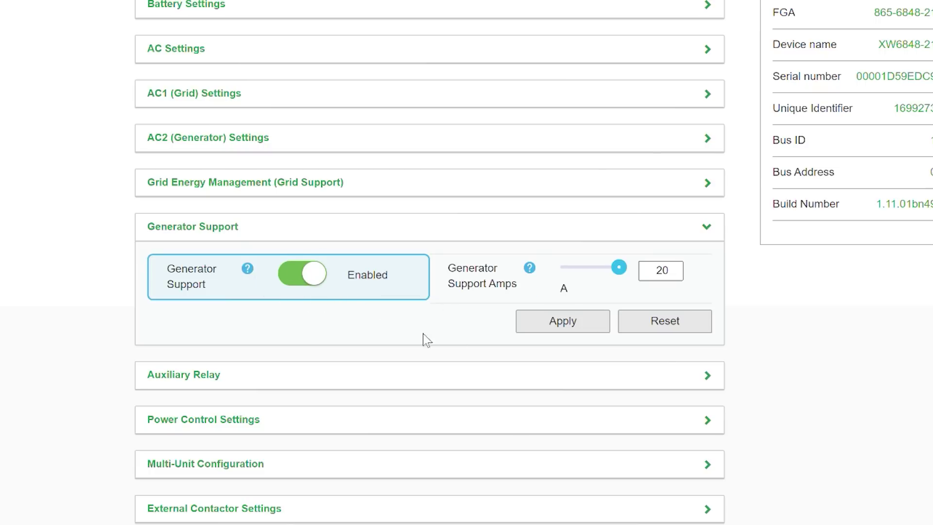
left_click(561, 324)
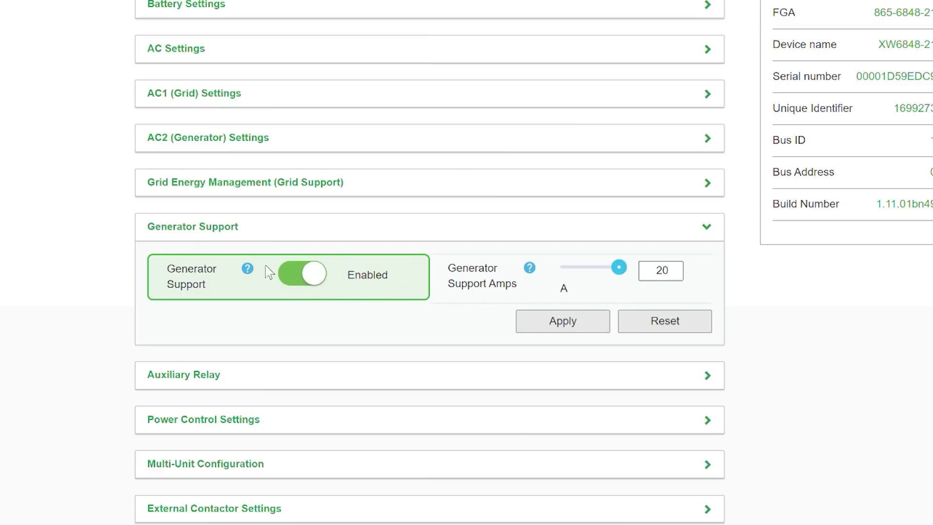
scroll(798, 319, "up", 5)
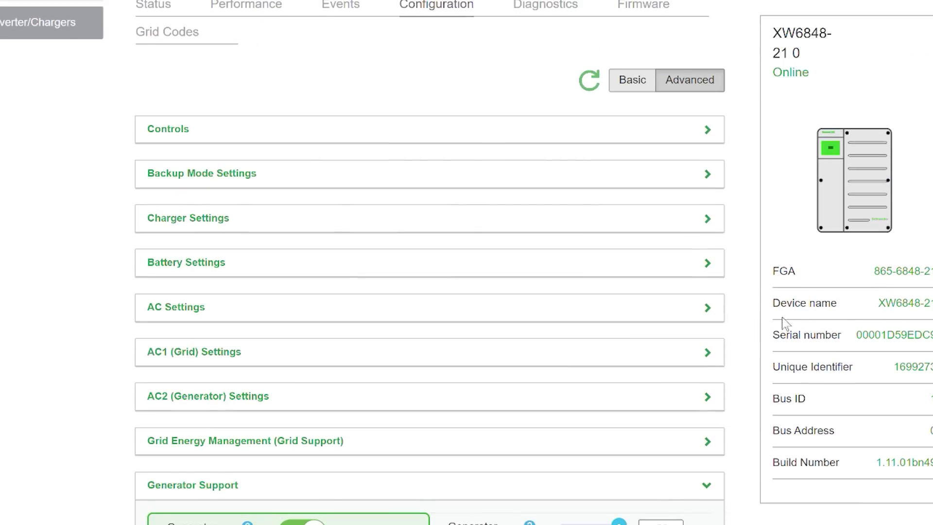
left_click(63, 78)
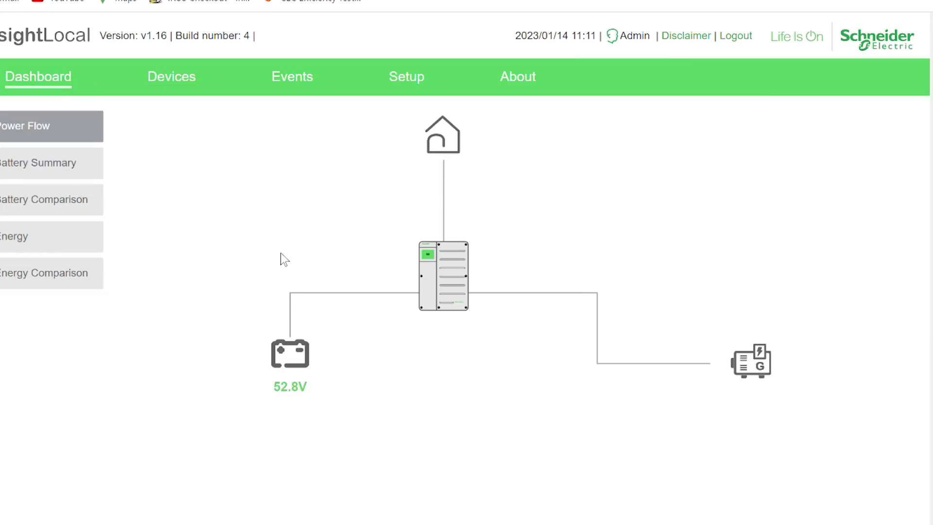